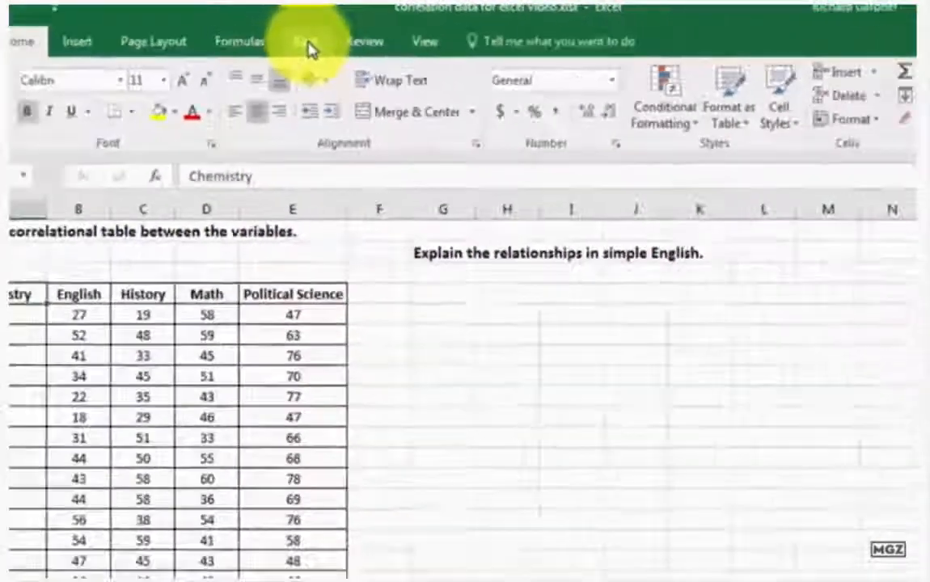
Select Analysis ToolPak in the program's add-in options and open the Excel Add-ins manager
{"action": "left_click", "coordinate": [319, 95]}
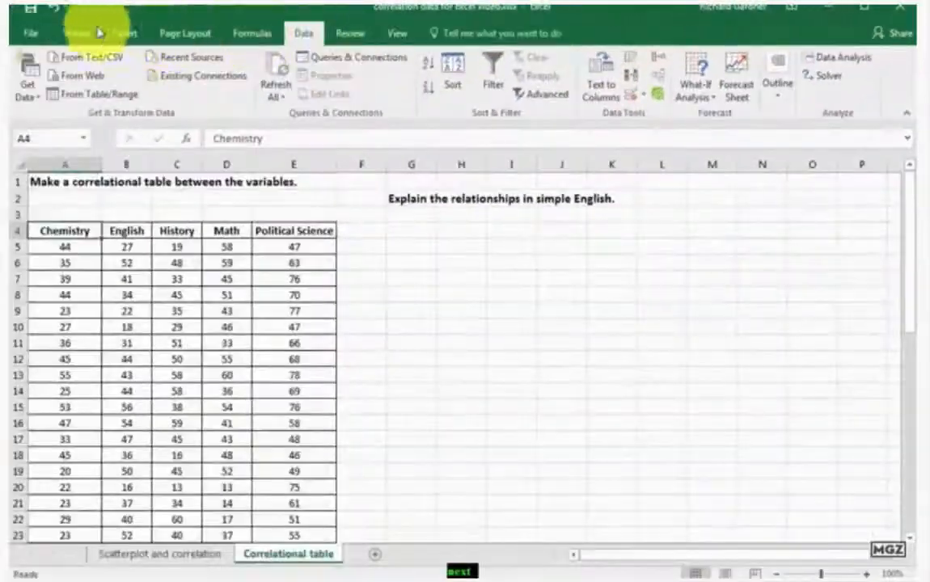
{"action": "left_click", "coordinate": [29, 35]}
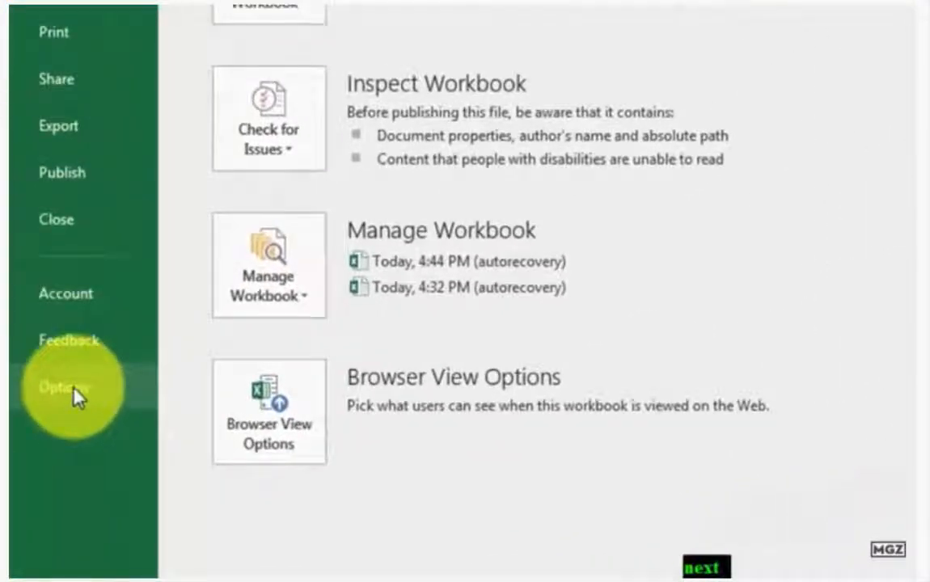
{"action": "left_click", "coordinate": [72, 395]}
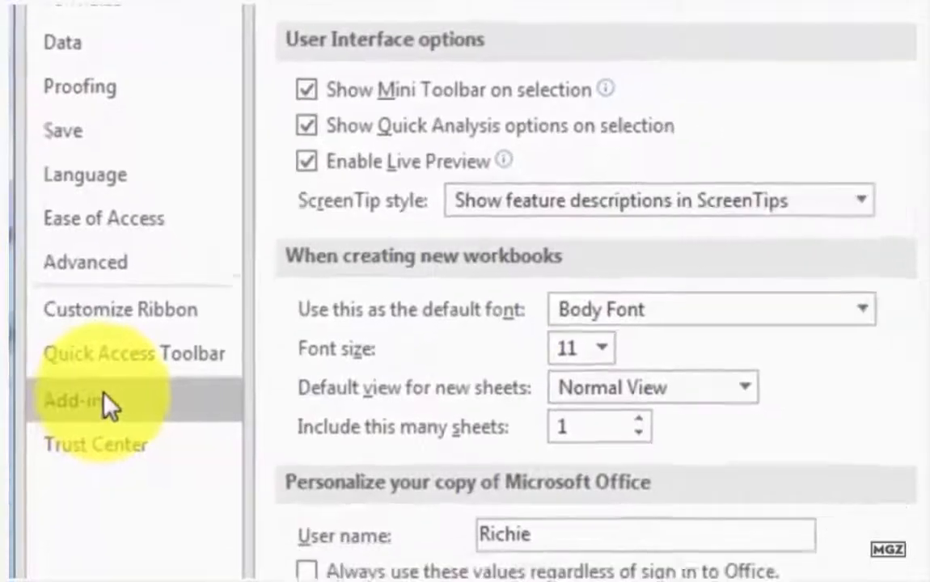
{"action": "left_click", "coordinate": [105, 402]}
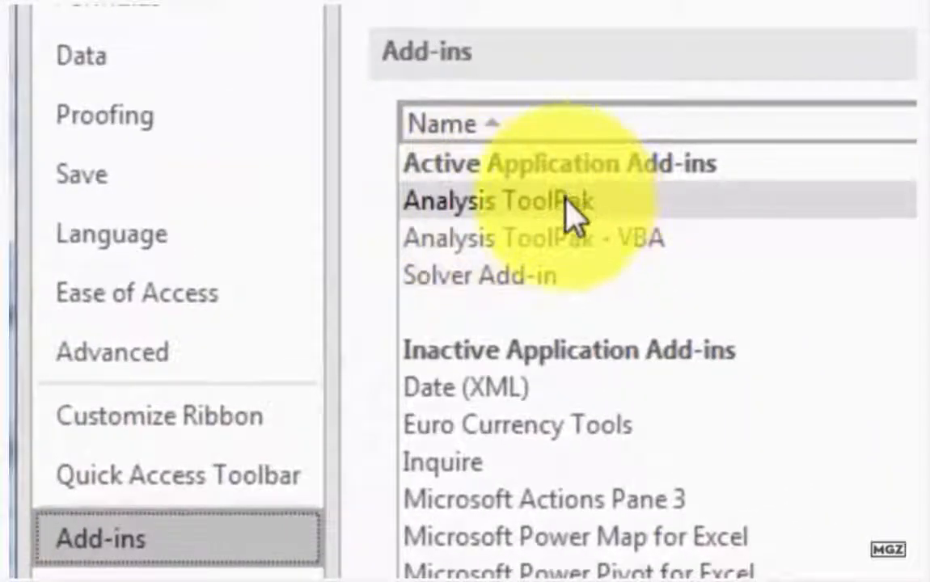
{"action": "left_click", "coordinate": [568, 202]}
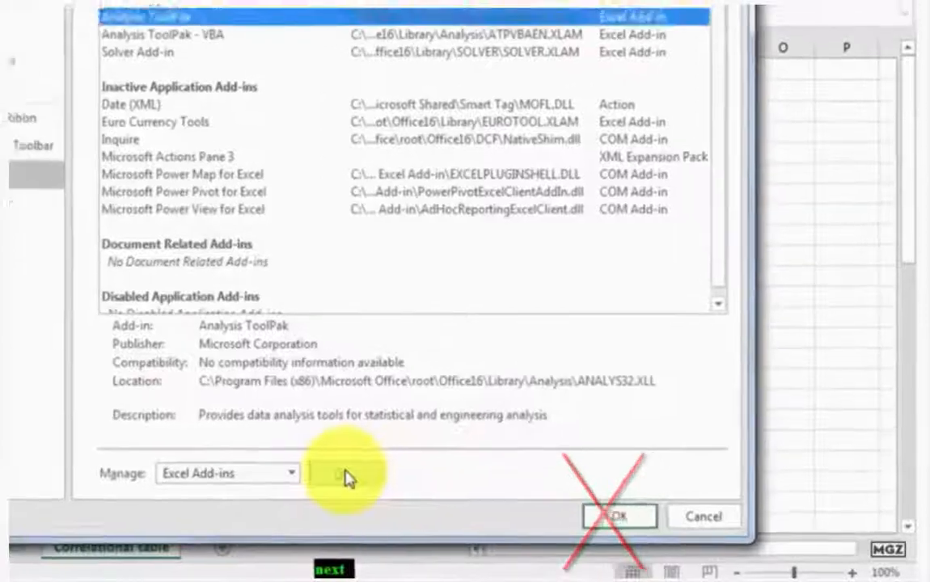
{"action": "left_click", "coordinate": [321, 470]}
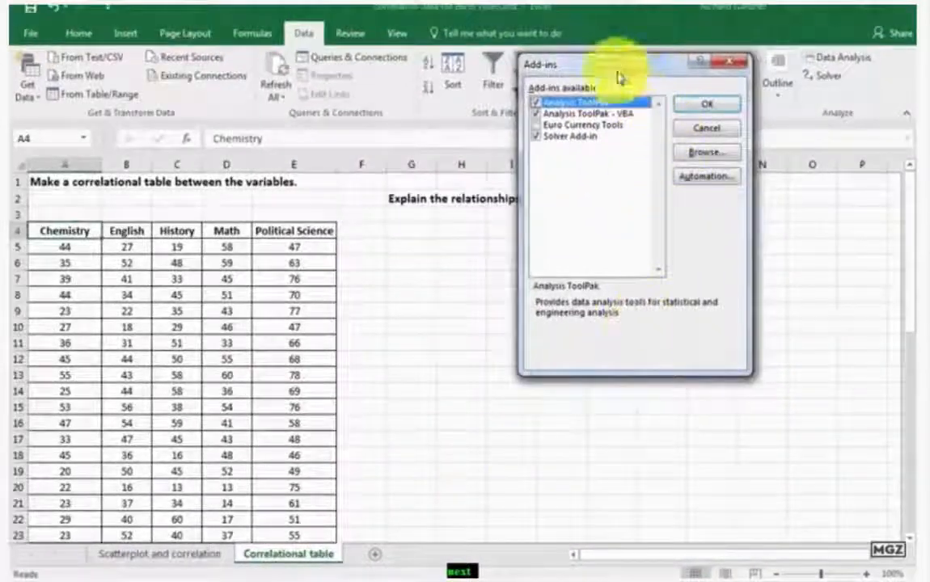
Disable the Solver Add-in, leave Analysis ToolPak and Analysis ToolPak - VBA enabled, and apply the add-in selection
{"action": "left_click_drag", "start_coordinate": [600, 70], "coordinate": [488, 94]}
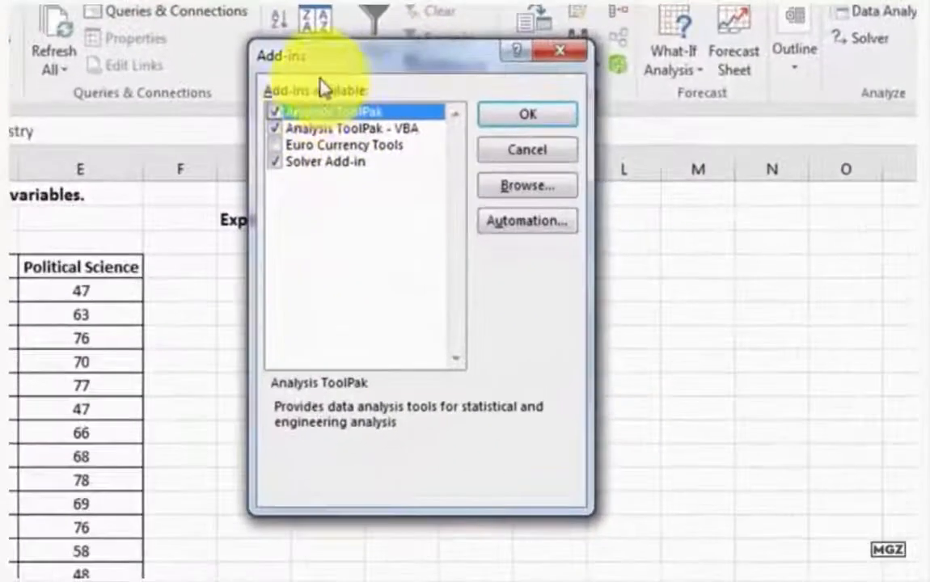
{"action": "left_click", "coordinate": [279, 164]}
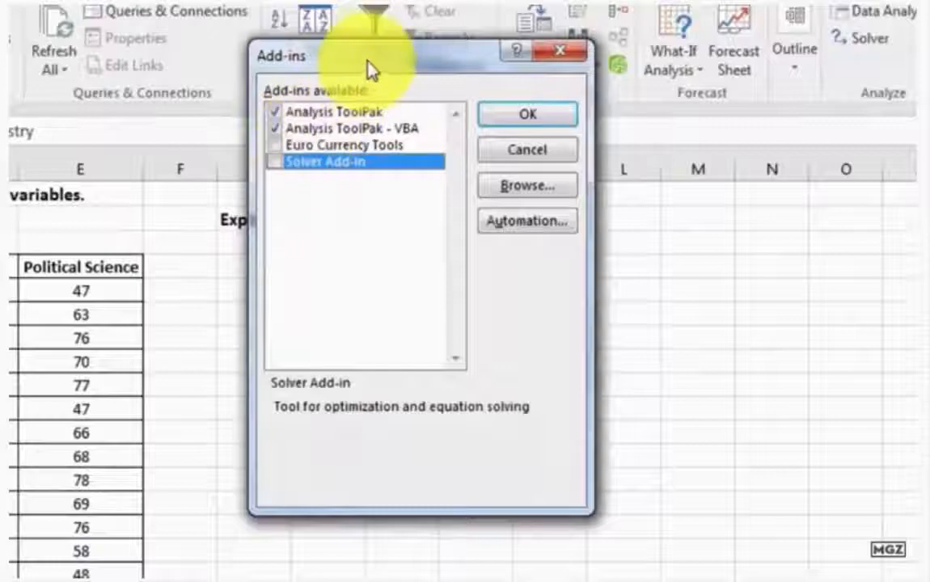
{"action": "left_click_drag", "start_coordinate": [370, 69], "coordinate": [301, 93]}
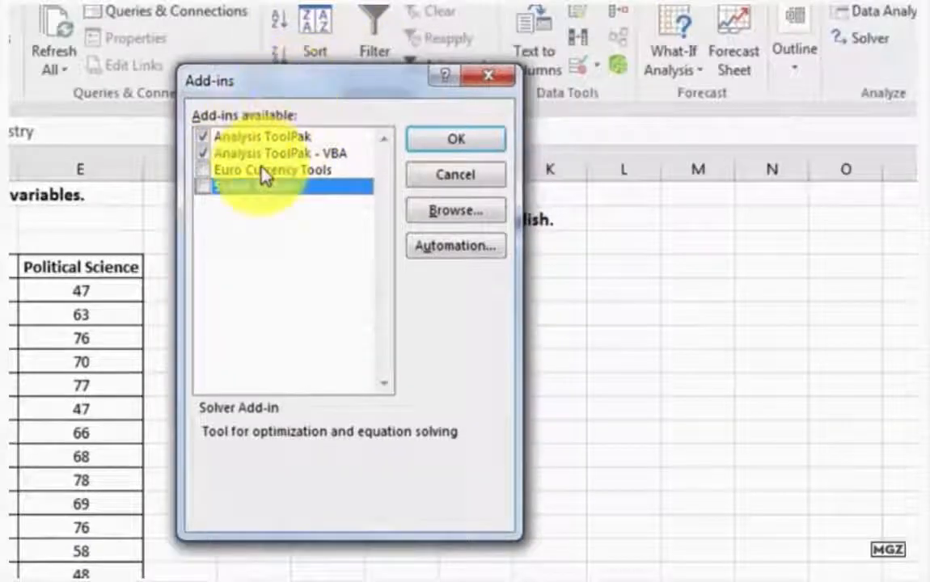
{"action": "left_click", "coordinate": [447, 146]}
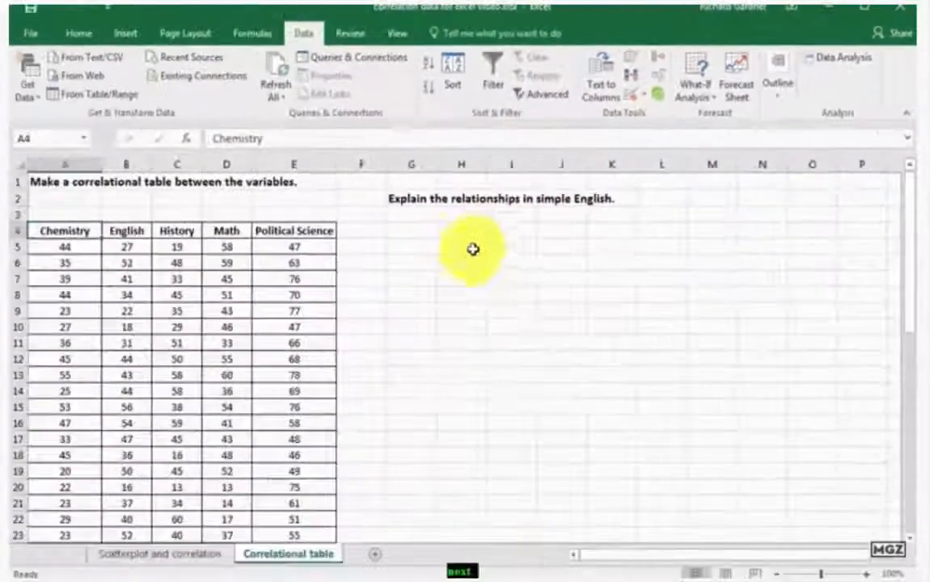
Start a Correlation analysis from the Data Analysis tools and move its dialog clear of the data columns
{"action": "left_click", "coordinate": [463, 278]}
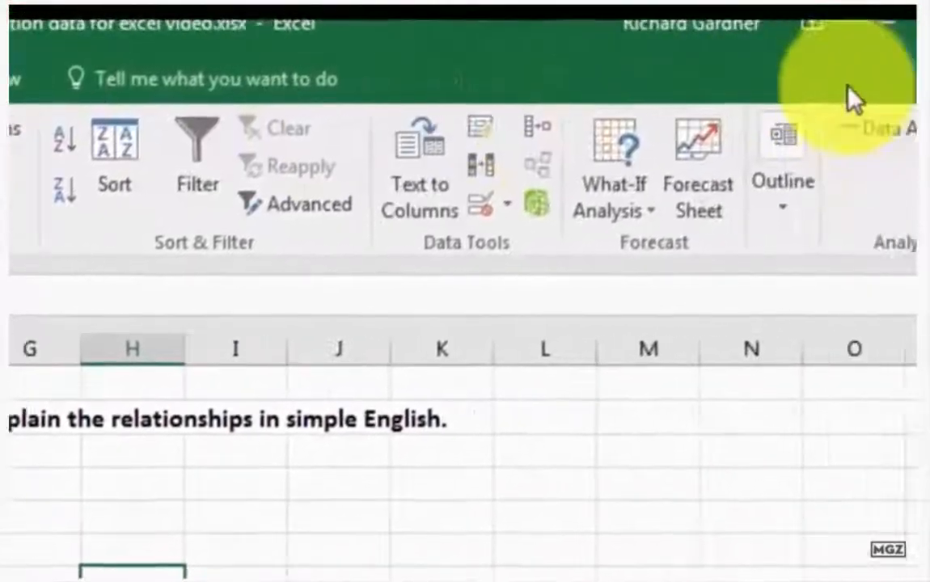
{"action": "left_click", "coordinate": [889, 129]}
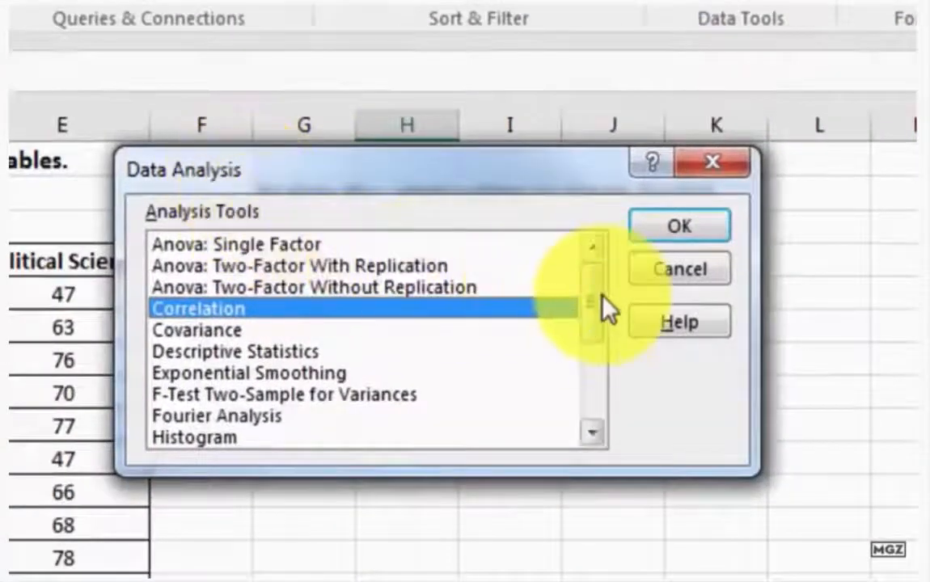
{"action": "mouse_move", "coordinate": [602, 296]}
{"action": "left_mouse_down"}
{"action": "mouse_move", "coordinate": [588, 374]}
{"action": "mouse_move", "coordinate": [601, 281]}
{"action": "left_mouse_up"}
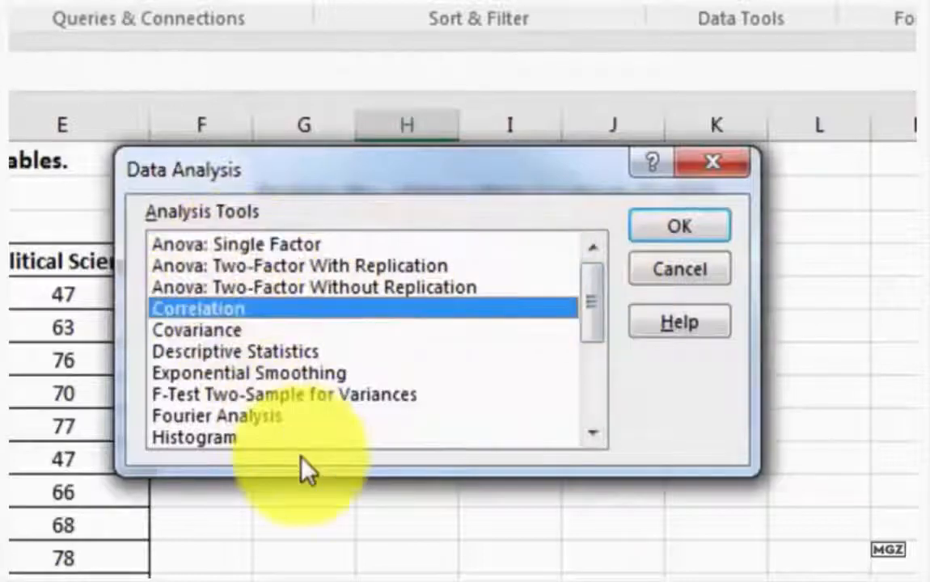
{"action": "left_click", "coordinate": [685, 234]}
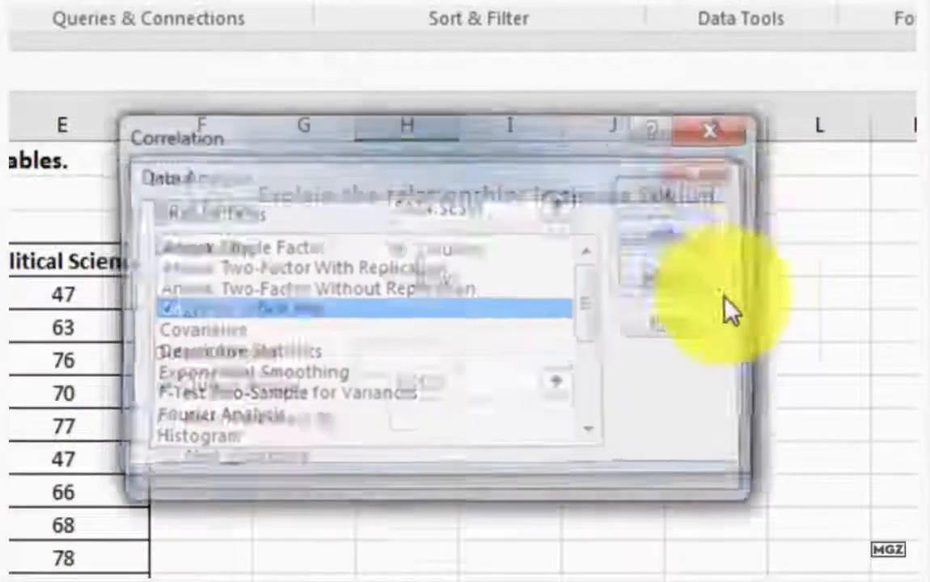
{"action": "left_click_drag", "start_coordinate": [477, 131], "coordinate": [801, 170]}
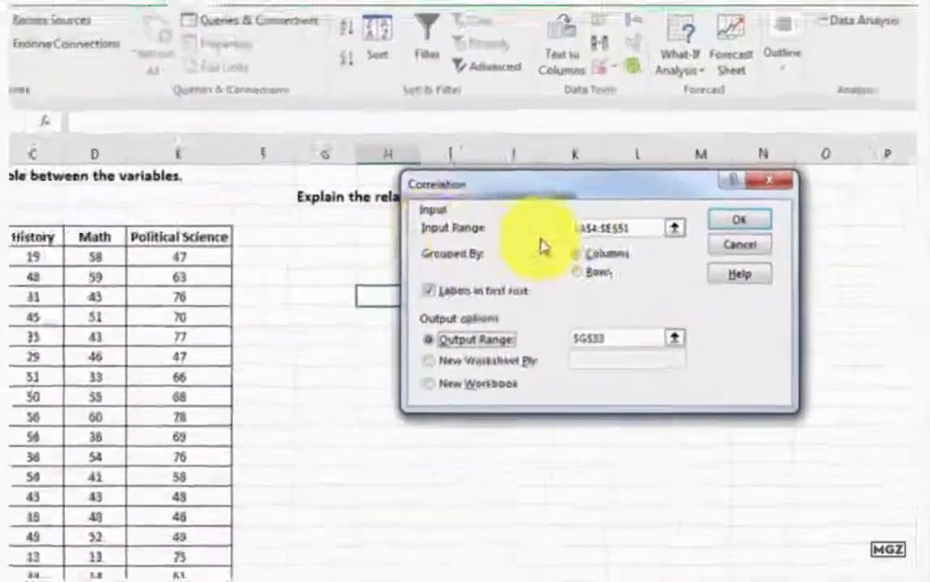
Set the correlation input range to $A$4:$E$51 with labels in the first row
{"action": "scroll", "coordinate": [439, 240], "scroll_direction": "down", "scroll_amount": 1}
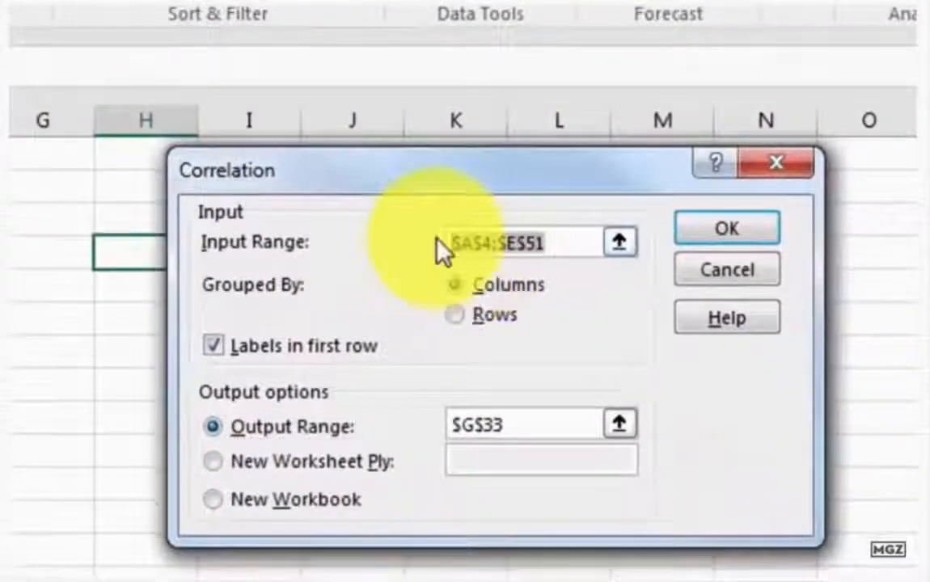
{"action": "key", "text": "BackSpace"}
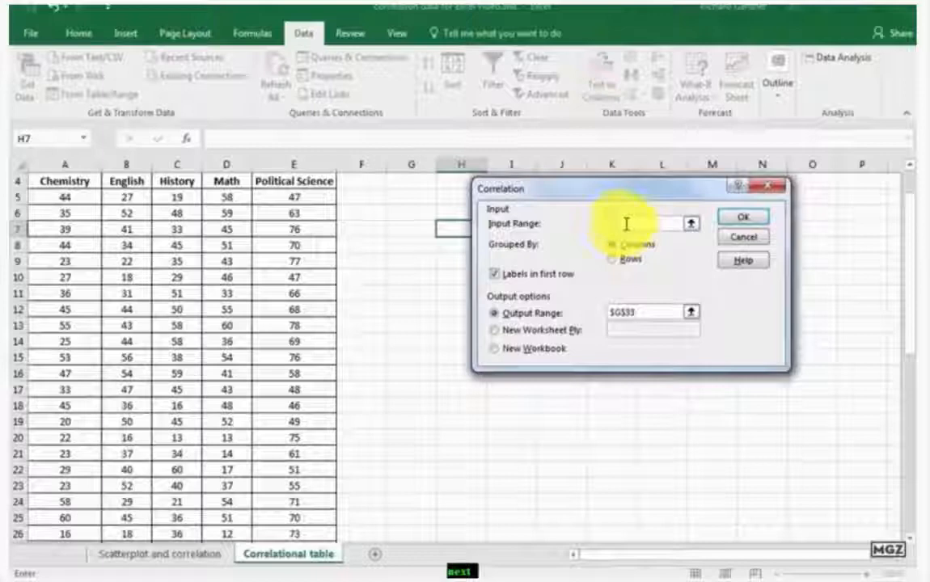
{"action": "left_click_drag", "start_coordinate": [40, 184], "coordinate": [284, 524]}
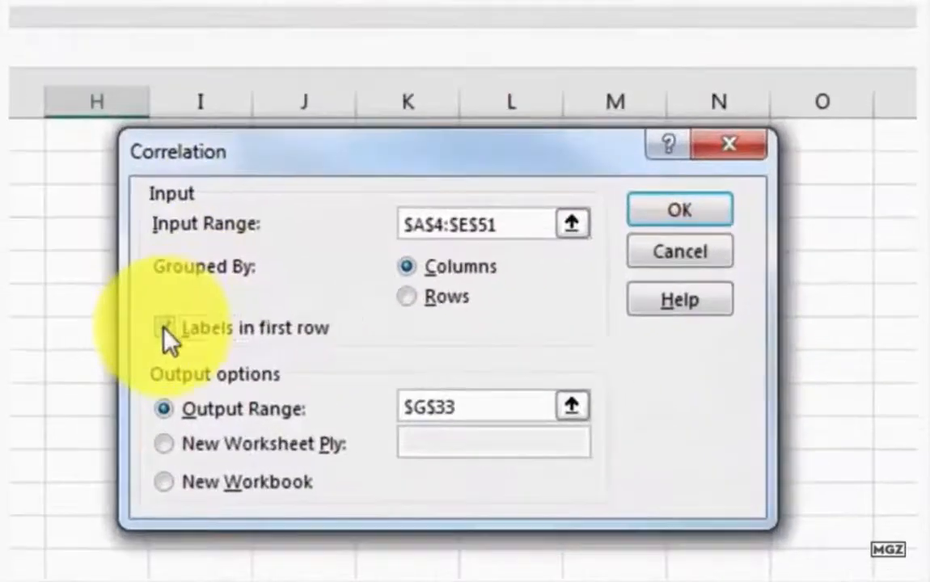
{"action": "left_click", "coordinate": [164, 328]}
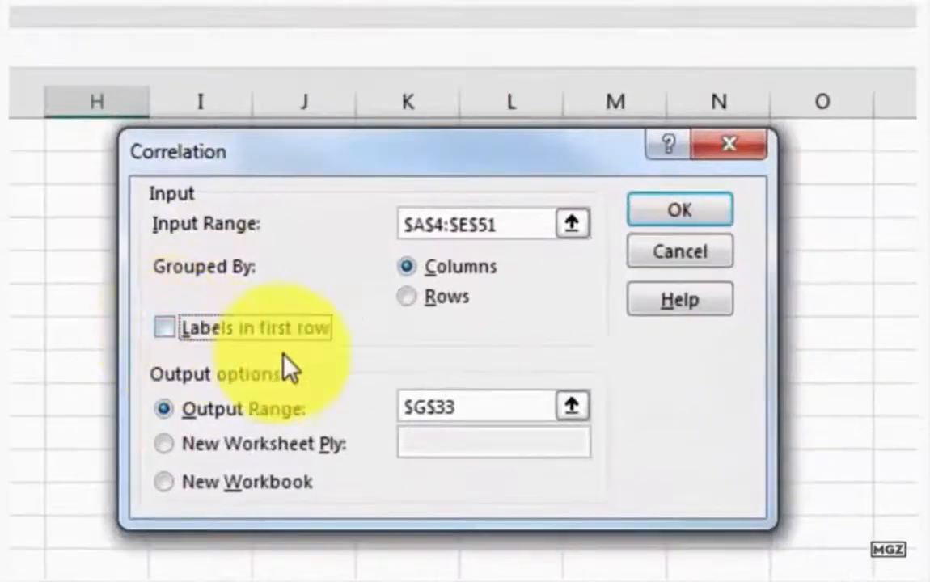
{"action": "left_click", "coordinate": [170, 329]}
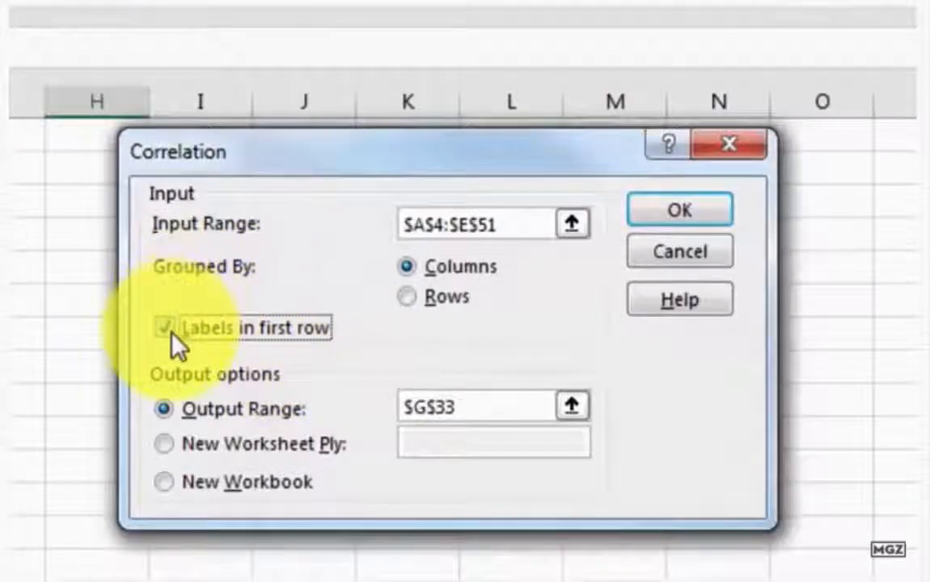
Set the correlation output range to $G$31 and generate the correlation table
{"action": "left_click", "coordinate": [473, 399]}
{"action": "key", "text": "BackSpace"}
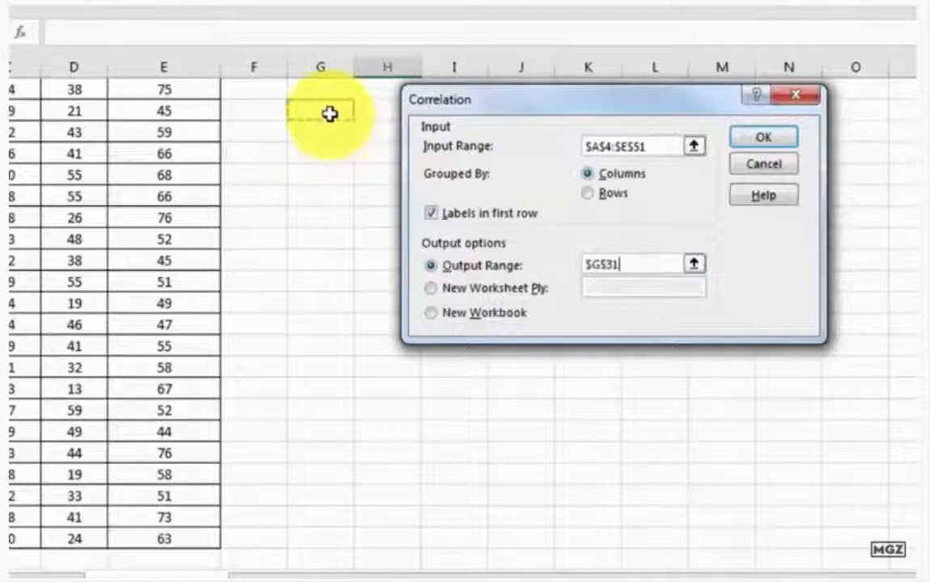
{"action": "left_click", "coordinate": [781, 147]}
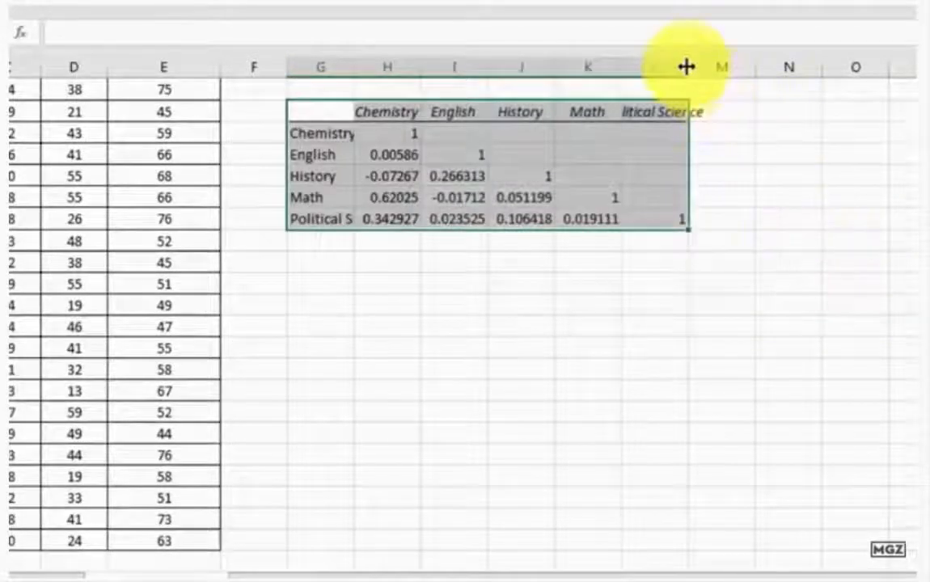
Widen columns H through L of the correlation table so headings and coefficients fit
{"action": "left_click_drag", "start_coordinate": [686, 66], "coordinate": [751, 67]}
{"action": "left_click_drag", "start_coordinate": [623, 66], "coordinate": [651, 66]}
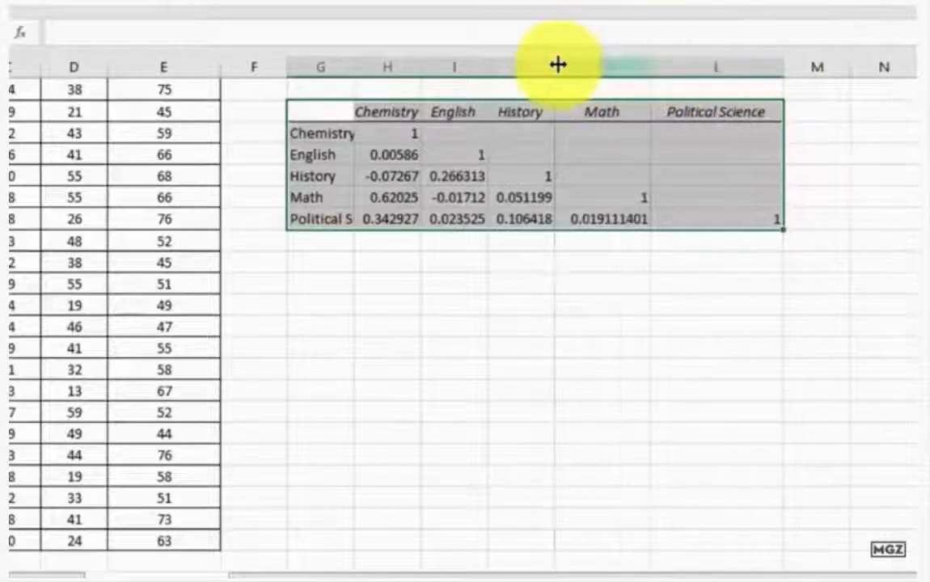
{"action": "left_click_drag", "start_coordinate": [550, 67], "coordinate": [574, 66]}
{"action": "left_click_drag", "start_coordinate": [487, 67], "coordinate": [518, 66]}
{"action": "left_click_drag", "start_coordinate": [418, 68], "coordinate": [441, 67]}
Examine the diagonal of the correlation table, where each subject is paired with itself
{"action": "left_click", "coordinate": [412, 135]}
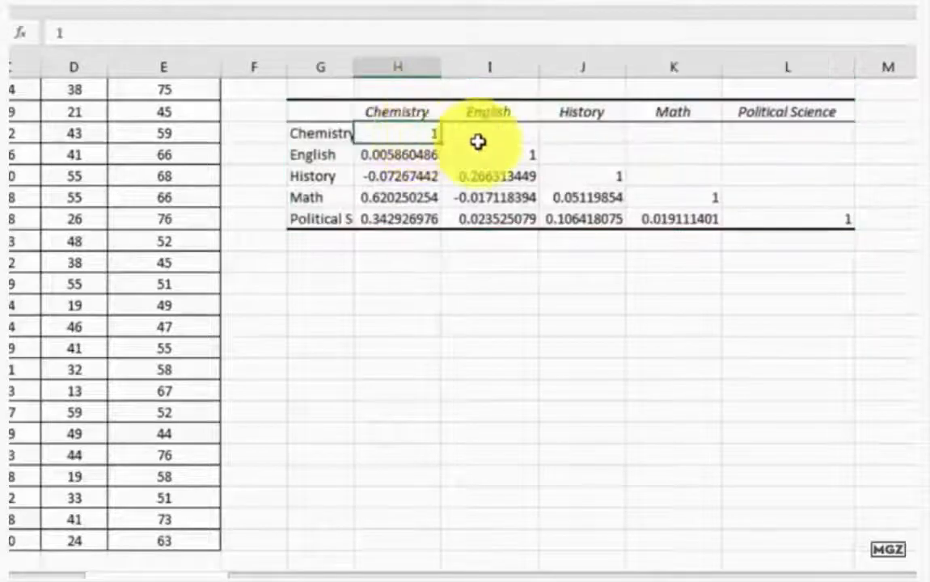
{"action": "left_click", "coordinate": [526, 156]}
{"action": "left_click", "coordinate": [582, 158]}
{"action": "left_click", "coordinate": [689, 199]}
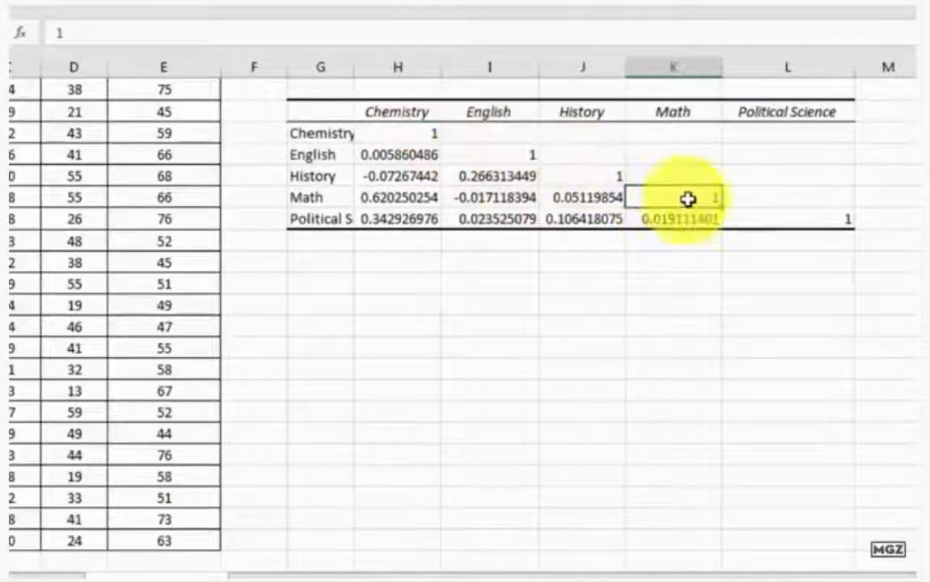
{"action": "left_click", "coordinate": [758, 212]}
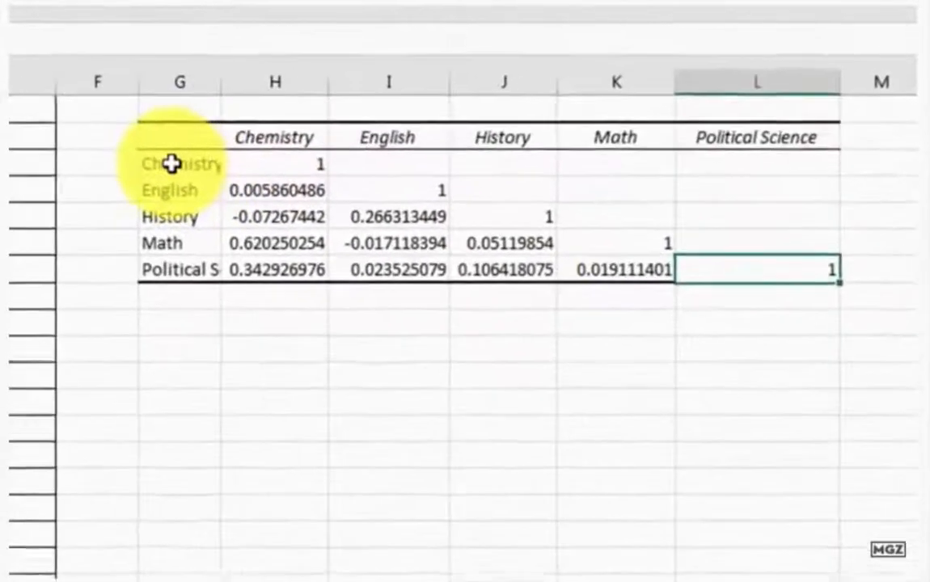
{"action": "left_click", "coordinate": [332, 133]}
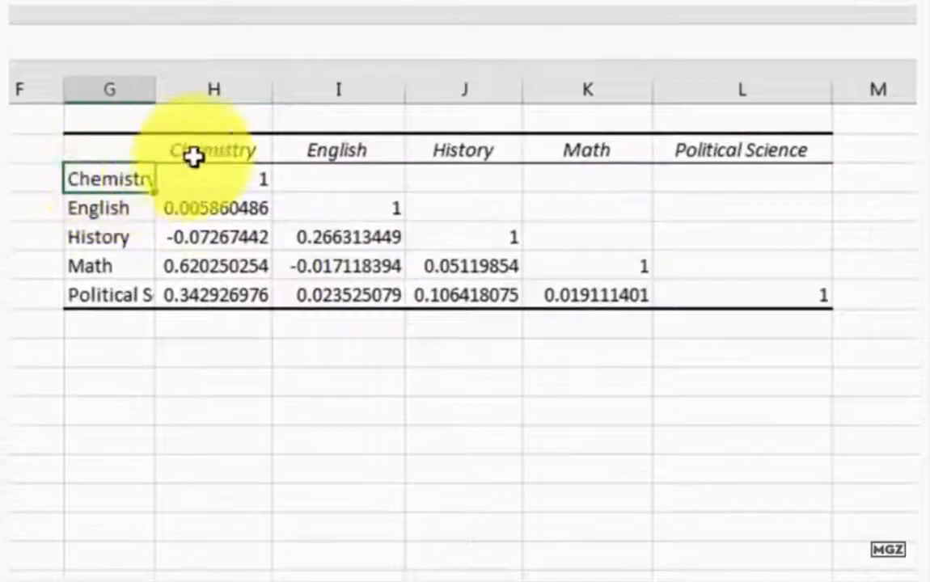
{"action": "left_click", "coordinate": [212, 178]}
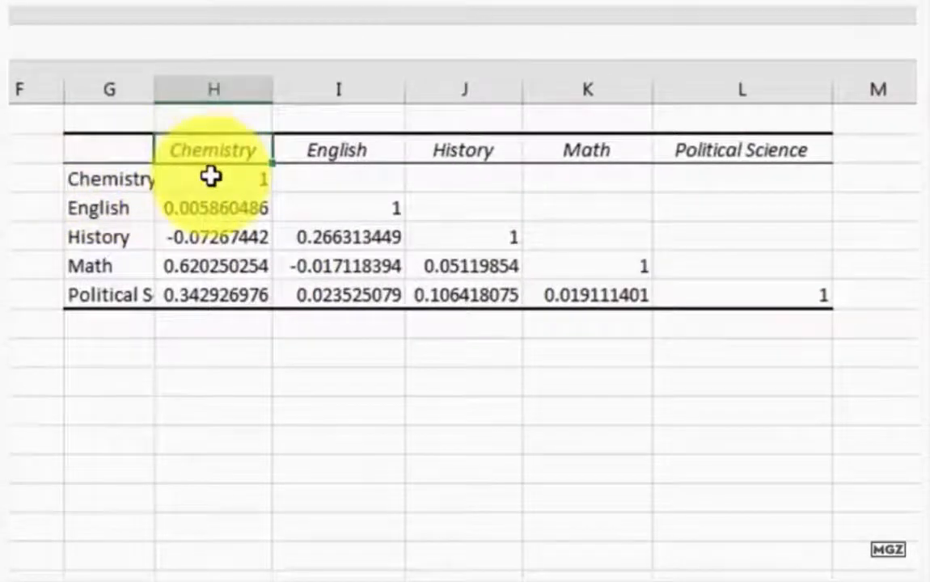
{"action": "left_click", "coordinate": [125, 200]}
{"action": "left_click", "coordinate": [348, 180]}
{"action": "left_click", "coordinate": [348, 208]}
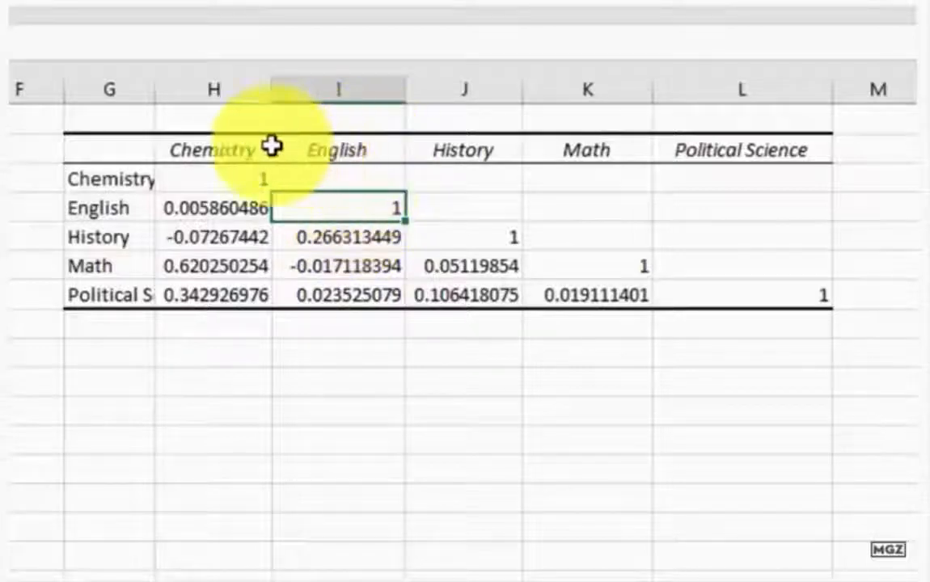
Examine the Chemistry column's correlations with English, History and Math
{"action": "left_click", "coordinate": [208, 207]}
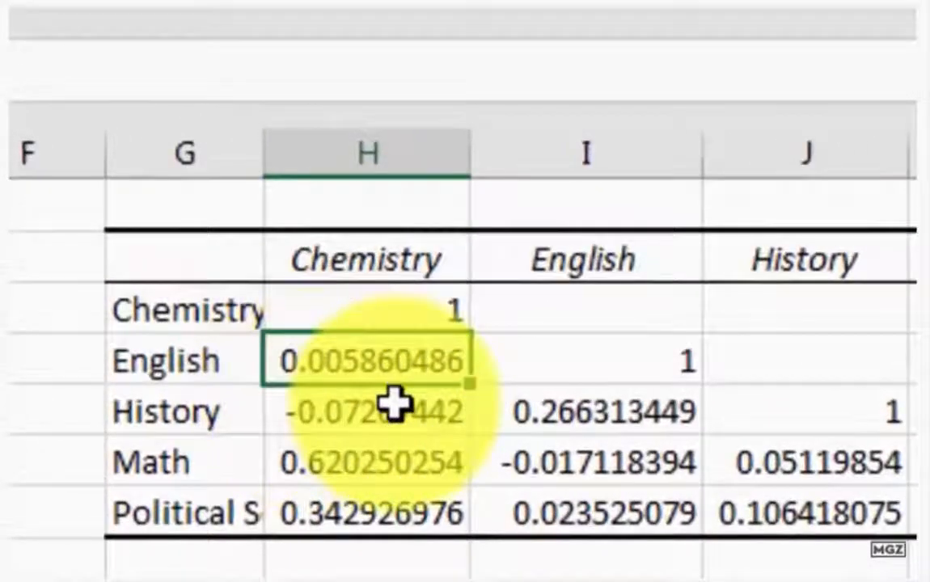
{"action": "left_click", "coordinate": [394, 405]}
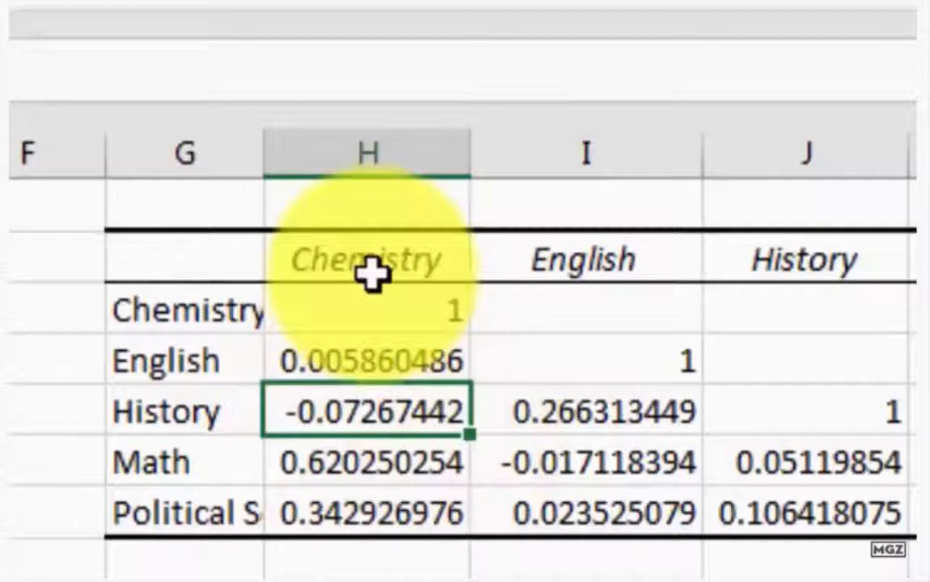
{"action": "left_click", "coordinate": [384, 443]}
{"action": "left_click_drag", "start_coordinate": [187, 461], "coordinate": [276, 466]}
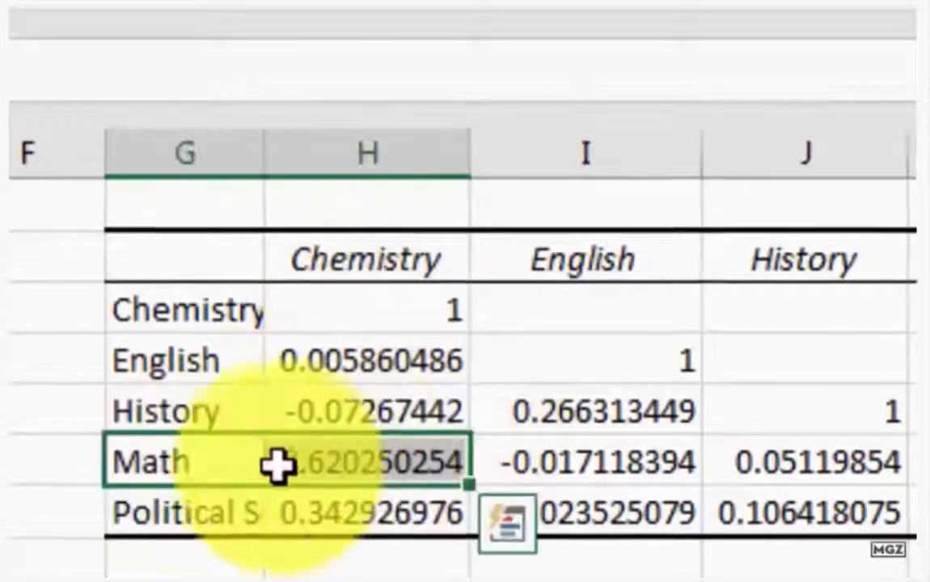
{"action": "left_click", "coordinate": [377, 272]}
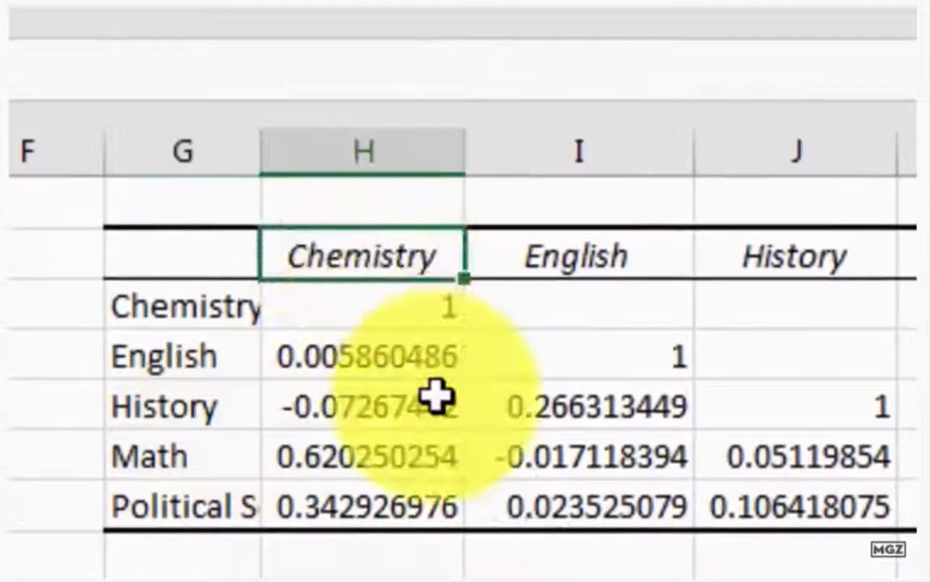
Widen column G so the Political Science row label fits
{"action": "left_click", "coordinate": [233, 490]}
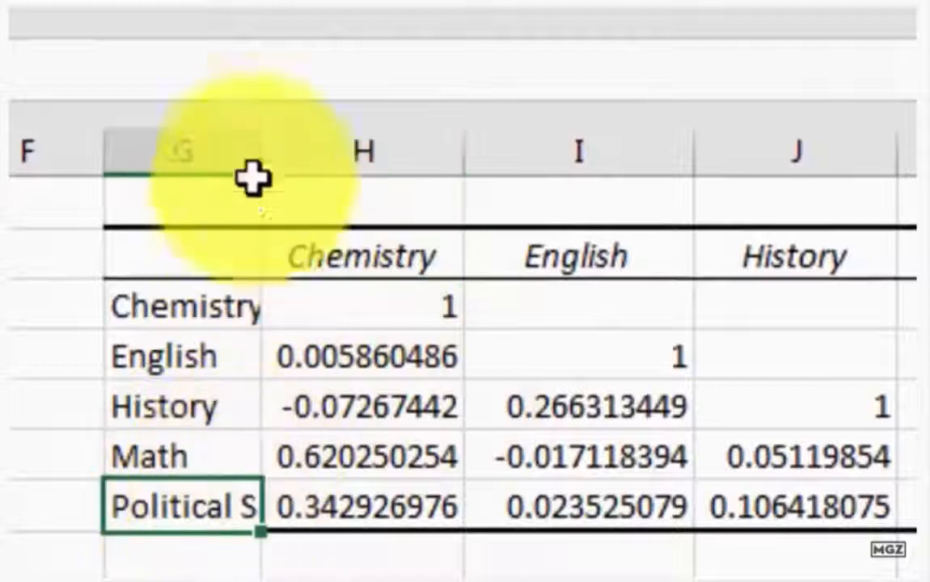
{"action": "left_click_drag", "start_coordinate": [264, 144], "coordinate": [370, 127]}
{"action": "left_click_drag", "start_coordinate": [383, 121], "coordinate": [383, 123]}
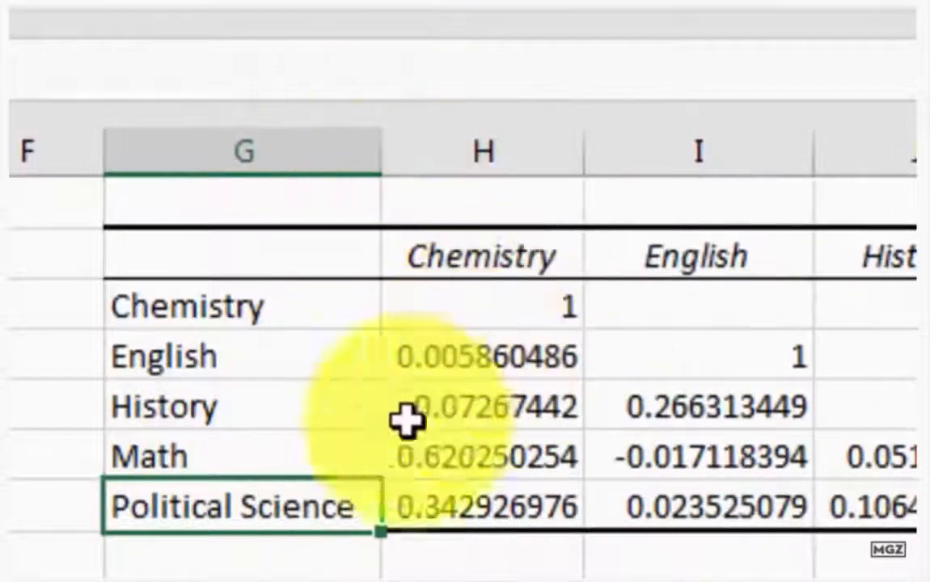
Examine Chemistry's correlations with Political Science and Math in the correlation table
{"action": "left_click", "coordinate": [490, 518]}
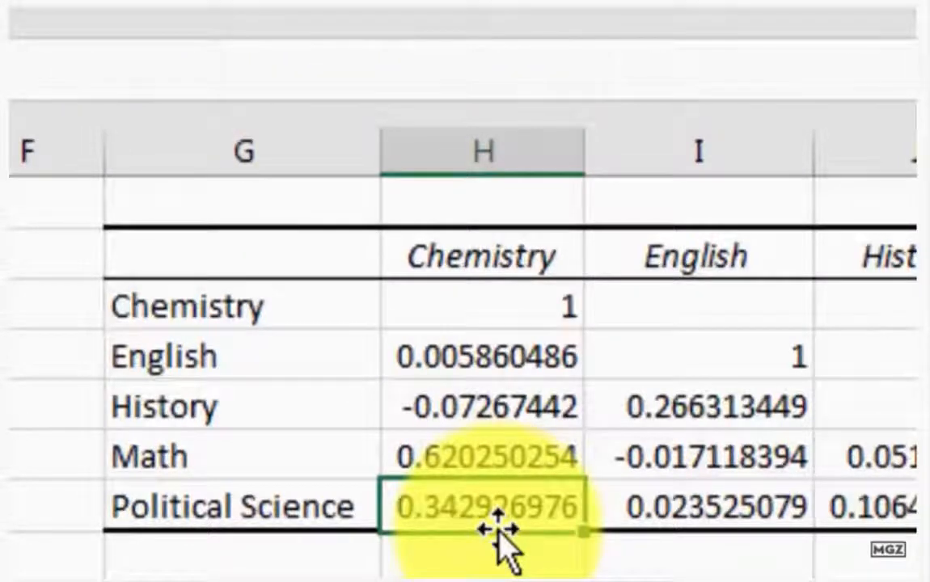
{"action": "left_click", "coordinate": [476, 258]}
{"action": "left_click", "coordinate": [473, 454]}
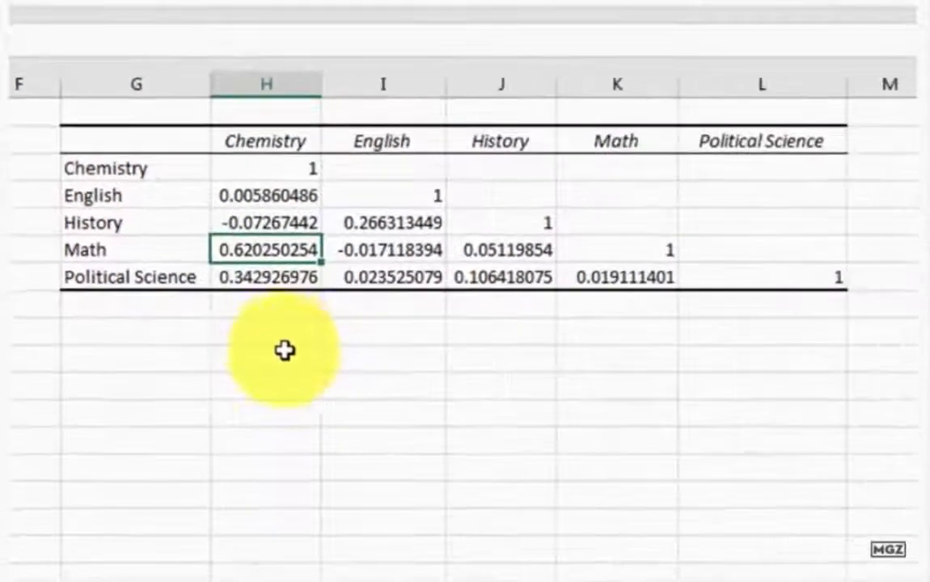
Examine the correlation between English and History, matching the coefficient to its column heading and row label
{"action": "left_click", "coordinate": [380, 225]}
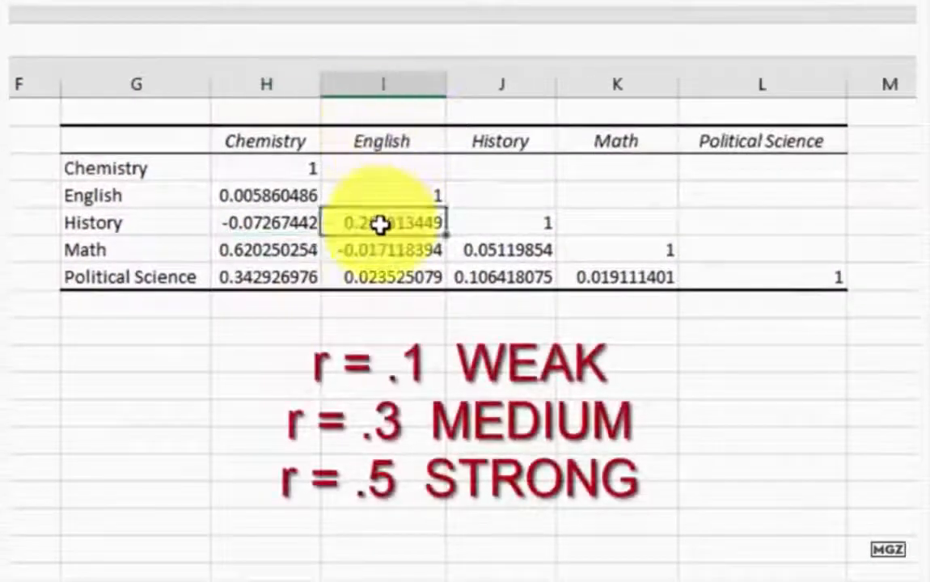
{"action": "left_click", "coordinate": [382, 224]}
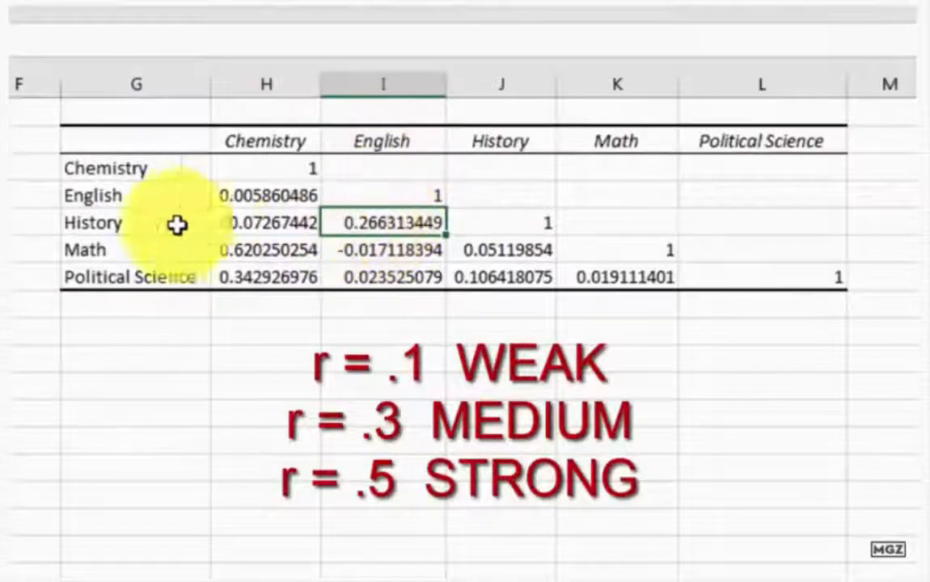
{"action": "left_click", "coordinate": [137, 225]}
{"action": "left_click", "coordinate": [393, 140]}
{"action": "left_click", "coordinate": [387, 223]}
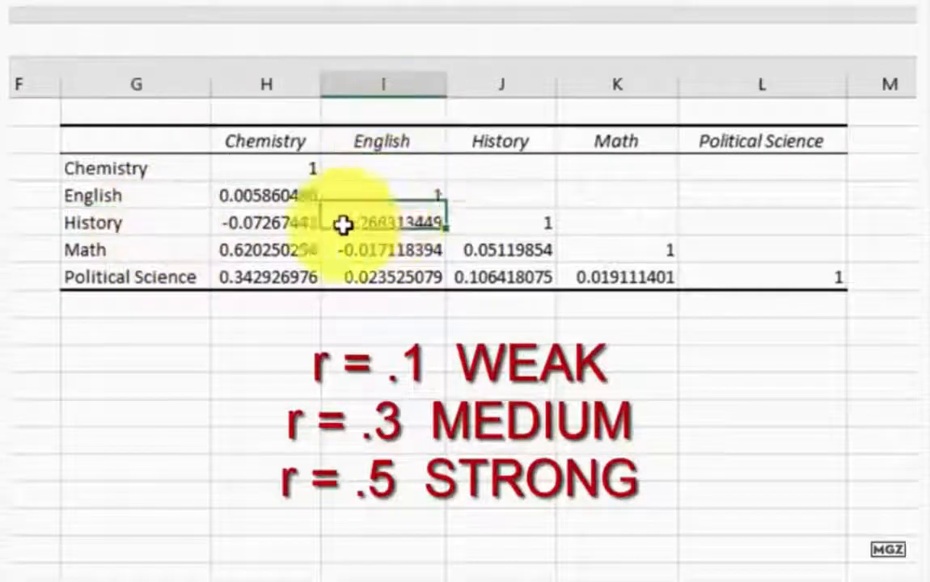
{"action": "left_click", "coordinate": [127, 224]}
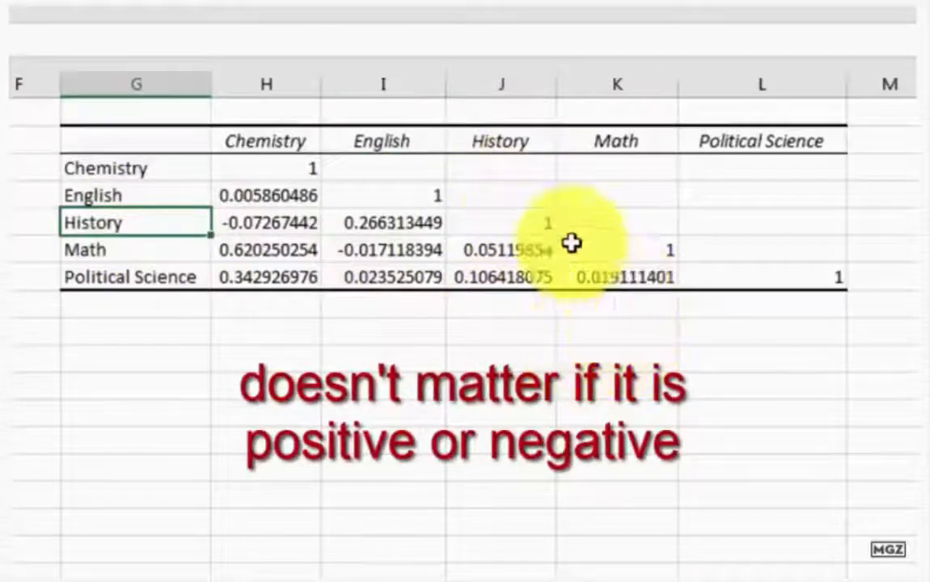
Compare the strength of Chemistry's coefficients with English and Math
{"action": "left_click", "coordinate": [257, 197]}
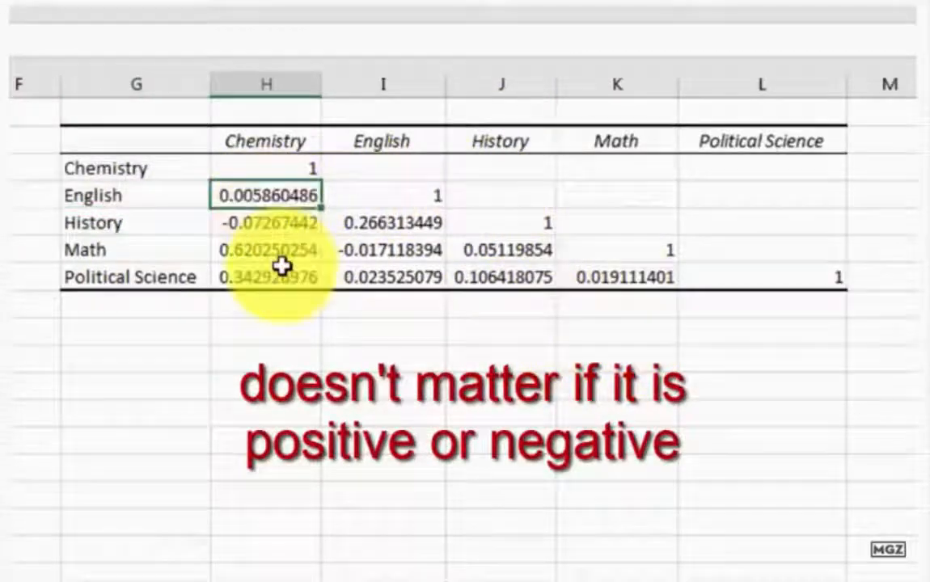
{"action": "left_click", "coordinate": [245, 249]}
{"action": "left_click", "coordinate": [184, 420]}
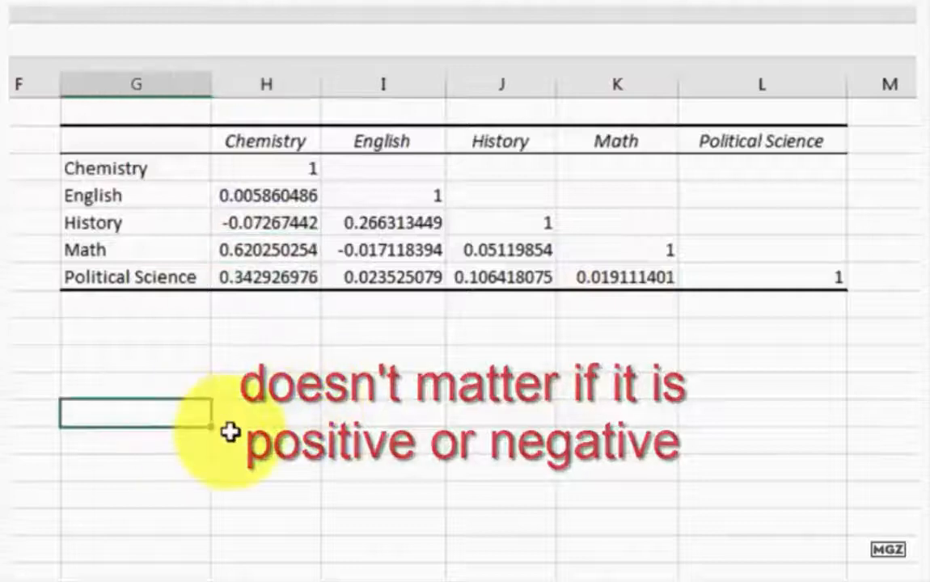
Highlight the Chemistry–Math and English–History coefficients with a yellow fill
{"action": "scroll", "coordinate": [230, 432], "scroll_direction": "up", "scroll_amount": 2}
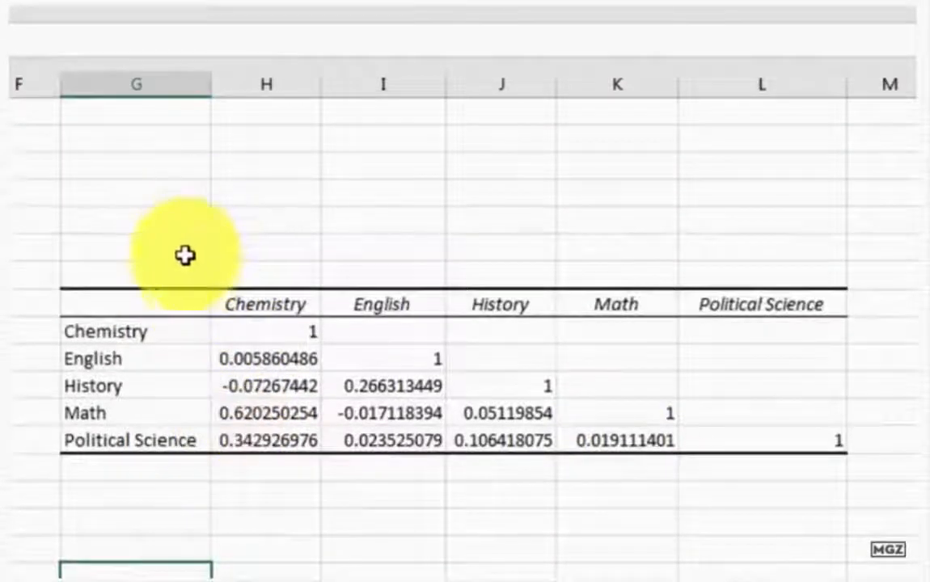
{"action": "left_click", "coordinate": [270, 413]}
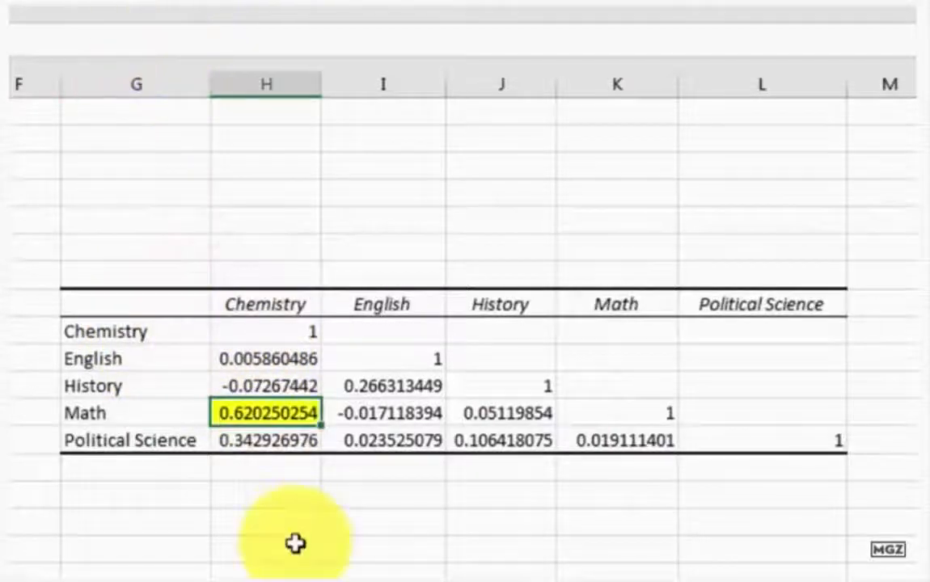
{"action": "left_click", "coordinate": [406, 385]}
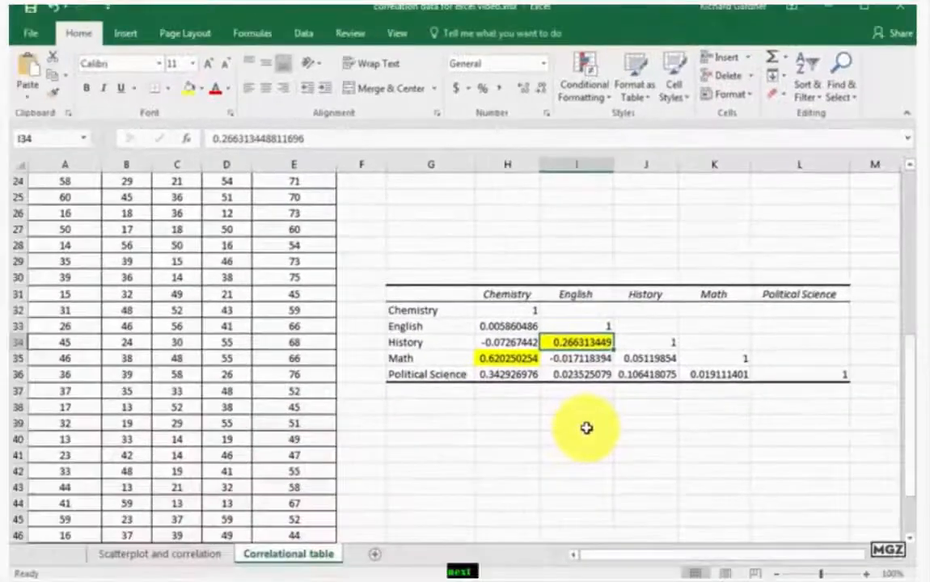
{"action": "scroll", "coordinate": [585, 428], "scroll_direction": "up", "scroll_amount": 5}
{"action": "scroll", "coordinate": [587, 428], "scroll_direction": "up", "scroll_amount": 1}
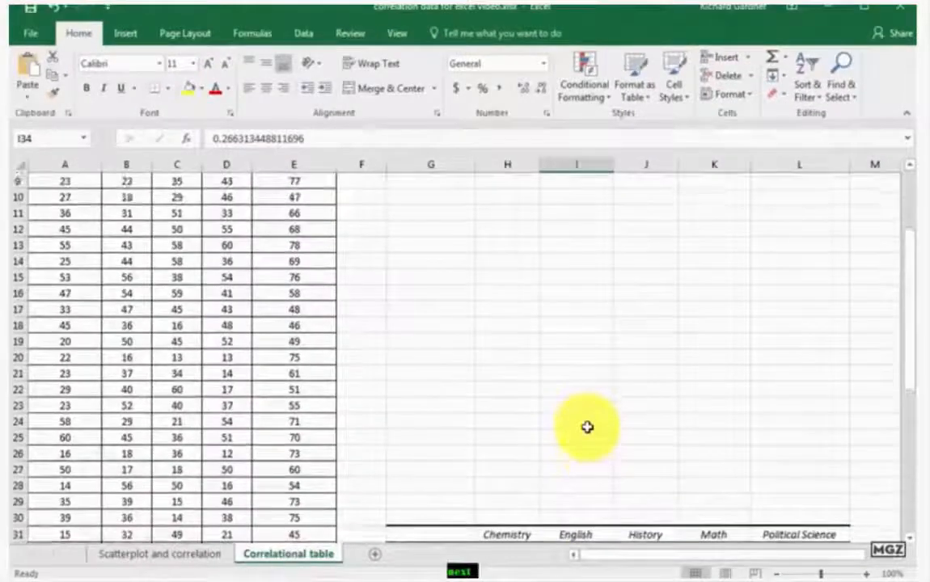
{"action": "scroll", "coordinate": [589, 428], "scroll_direction": "down", "scroll_amount": 5}
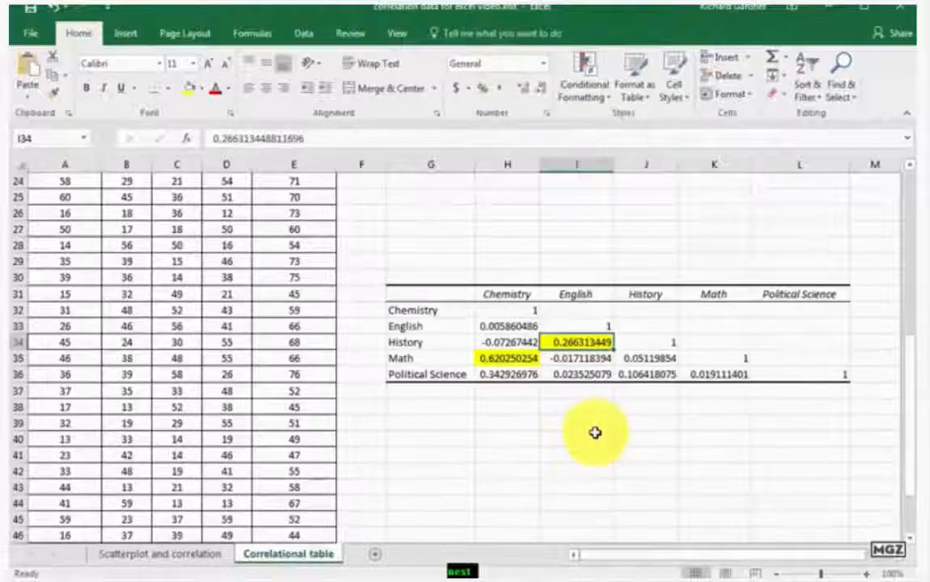